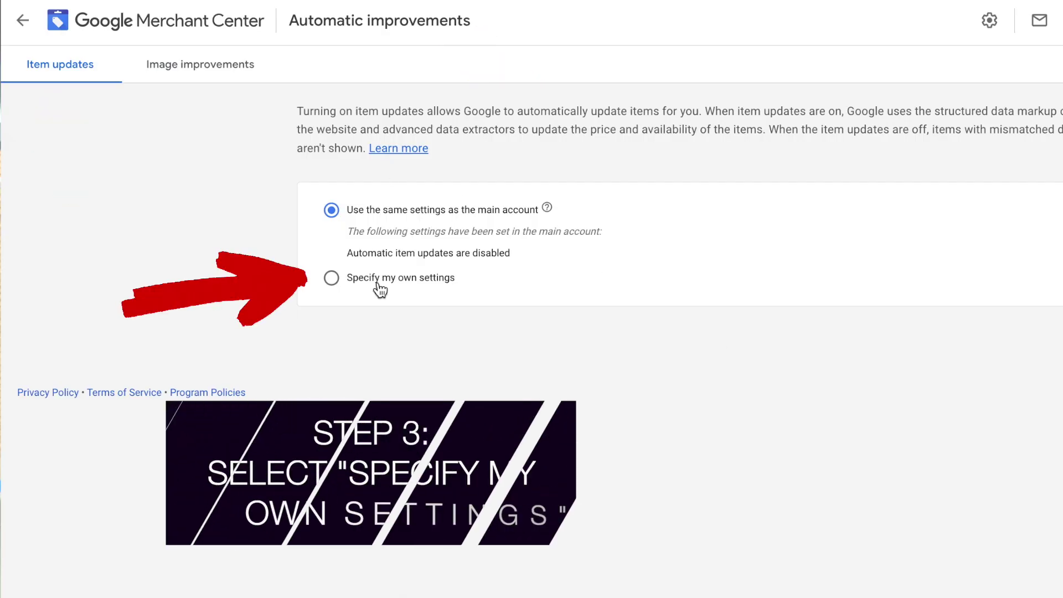
- Specify own settings with automatic price and availability updates enabled, including items 'in stock' on the website but 'out of stock' on Shopping, and save
{"action": "left_click", "coordinate": [332, 278]}
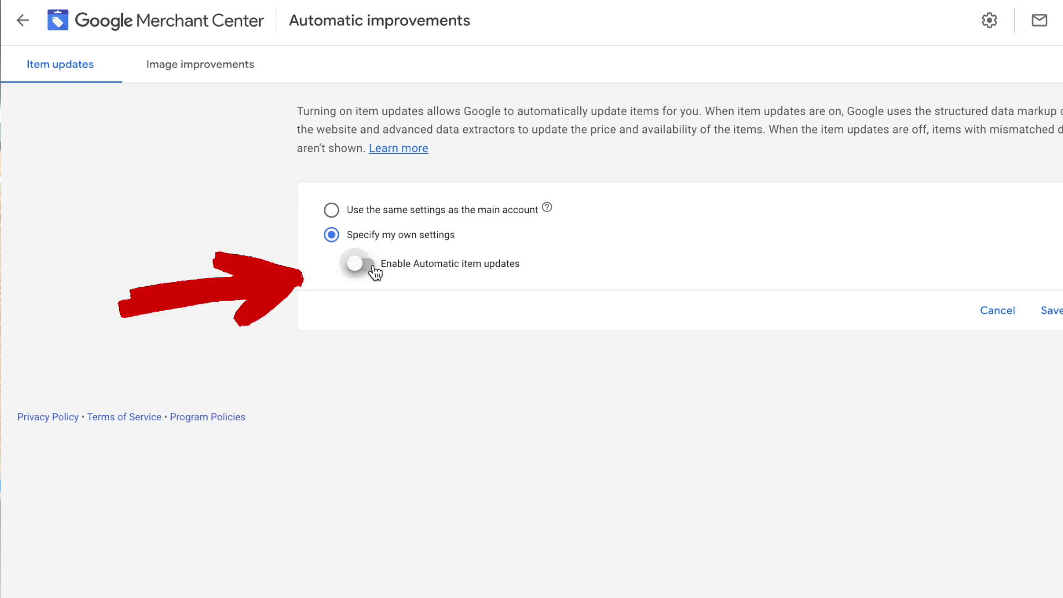
{"action": "left_click", "coordinate": [366, 264]}
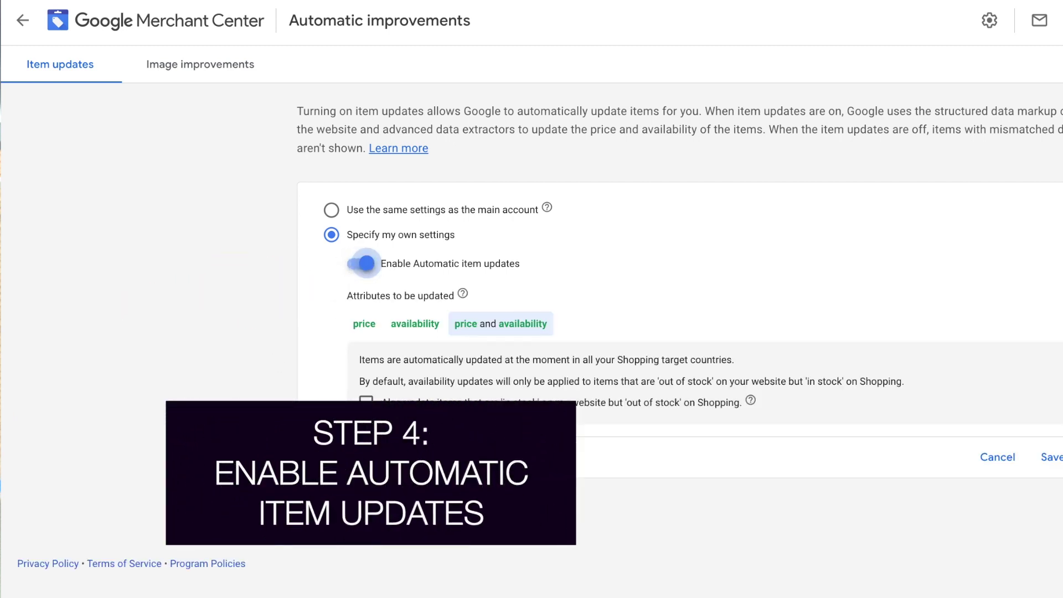
{"action": "left_click", "coordinate": [366, 401]}
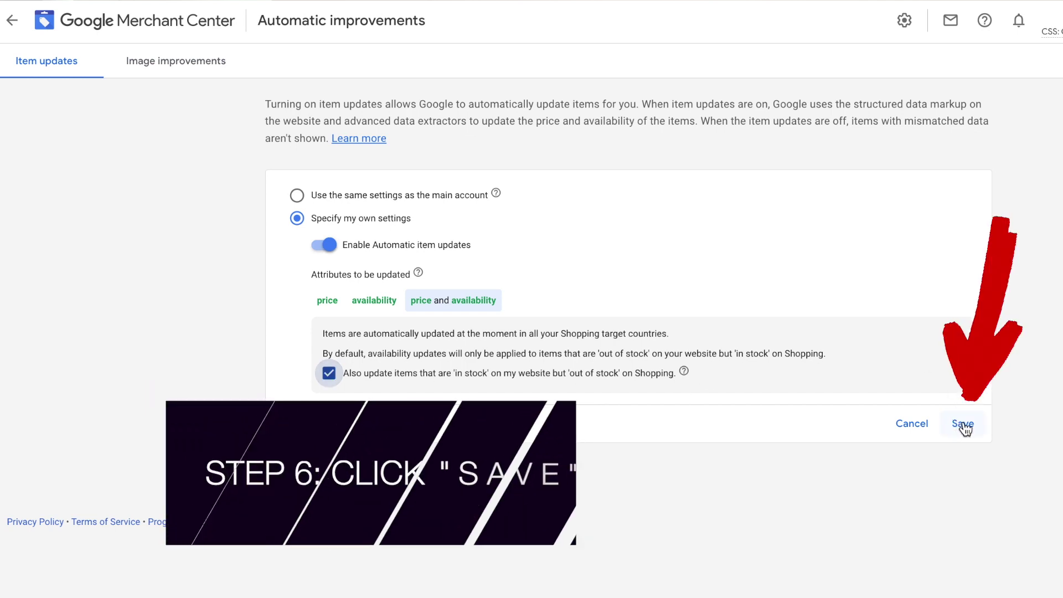
{"action": "left_click", "coordinate": [963, 425]}
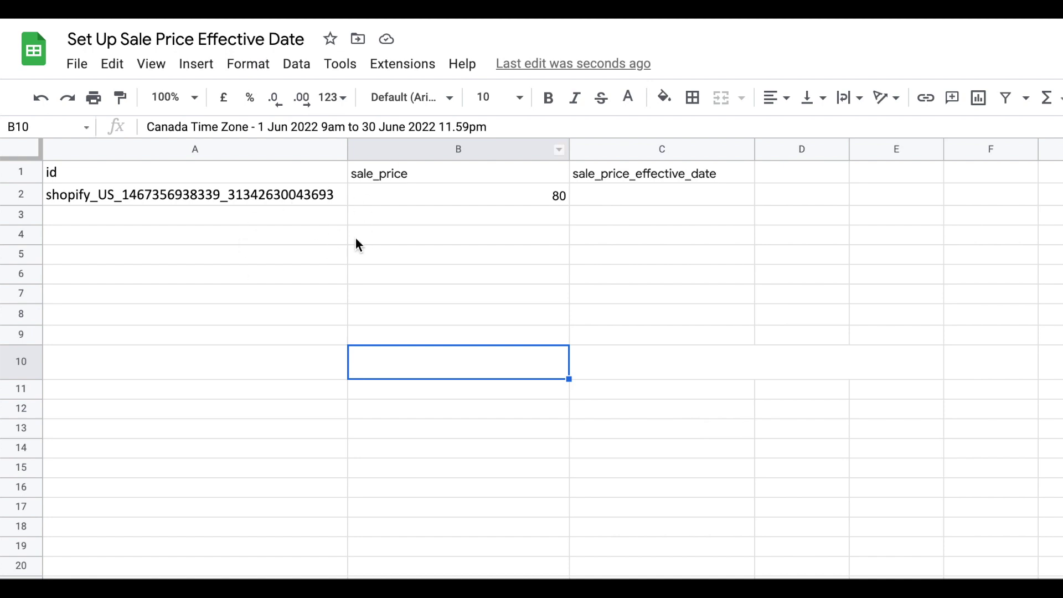
- Examine the id and sale_price column headers and their sample values in row 2 of the Set Up Sale Price Effective Date sheet
{"action": "left_click", "coordinate": [291, 243]}
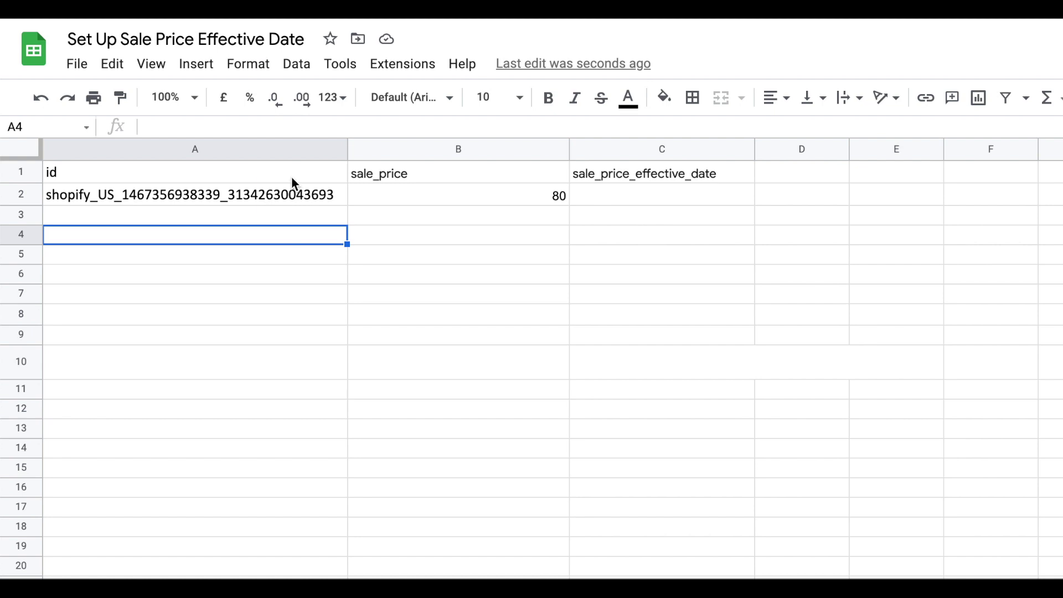
{"action": "left_click", "coordinate": [265, 173]}
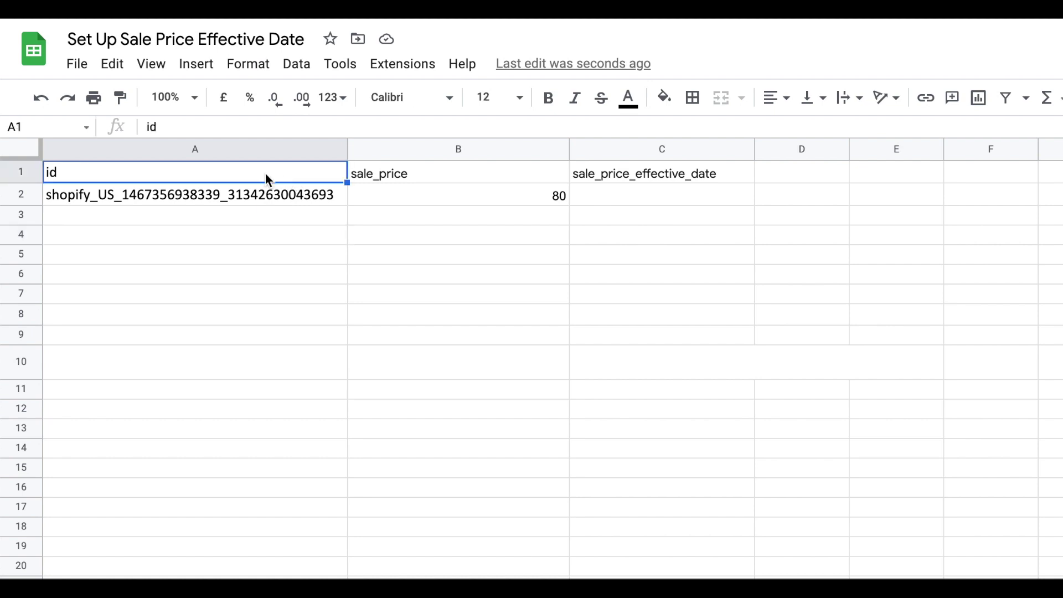
{"action": "left_click", "coordinate": [247, 199]}
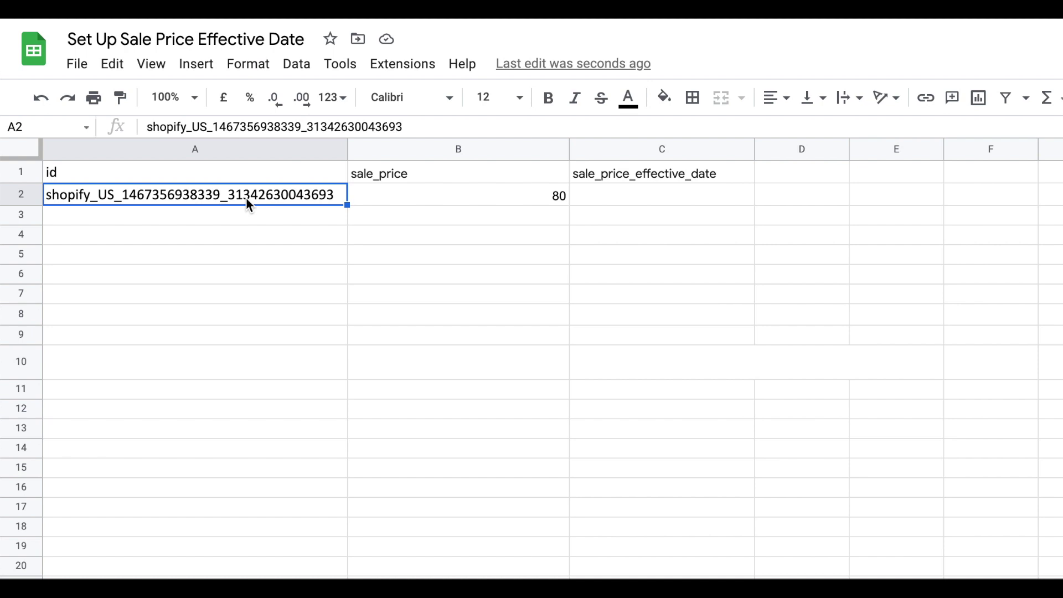
{"action": "left_click", "coordinate": [465, 175]}
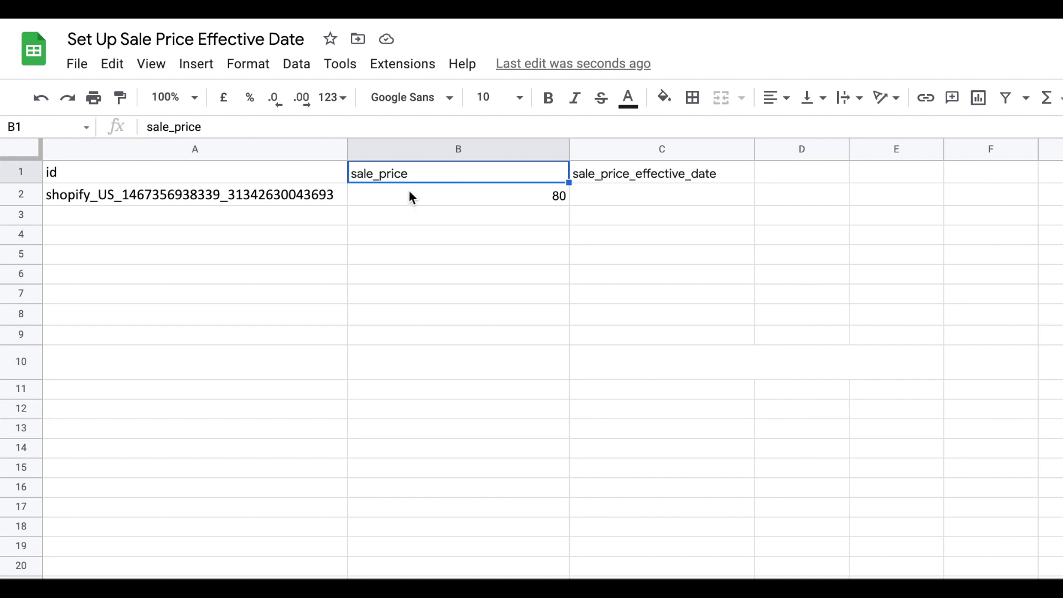
{"action": "left_click", "coordinate": [322, 195]}
{"action": "left_click", "coordinate": [462, 192]}
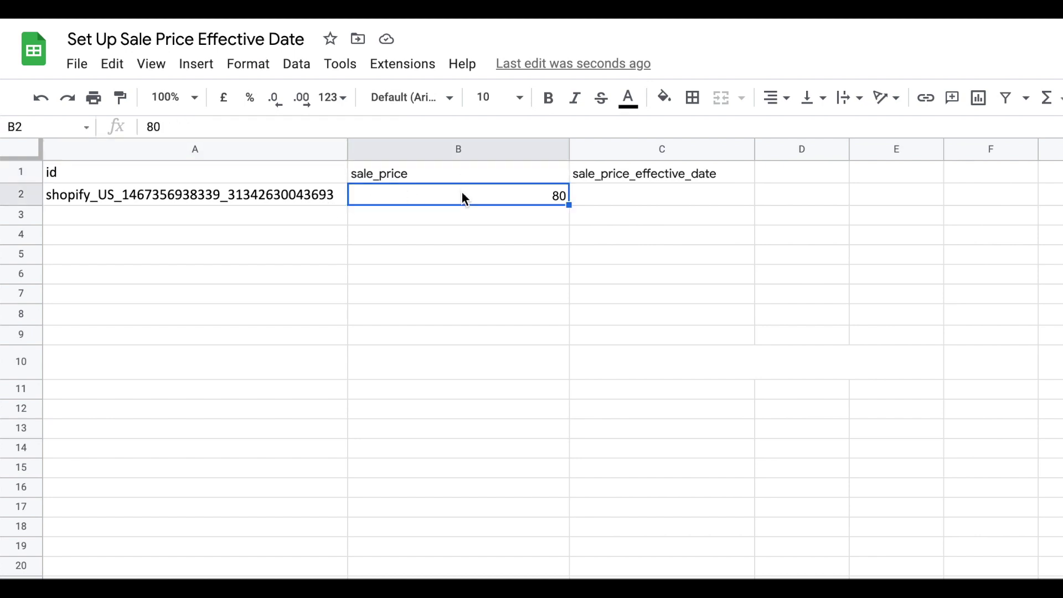
{"action": "left_click", "coordinate": [413, 172]}
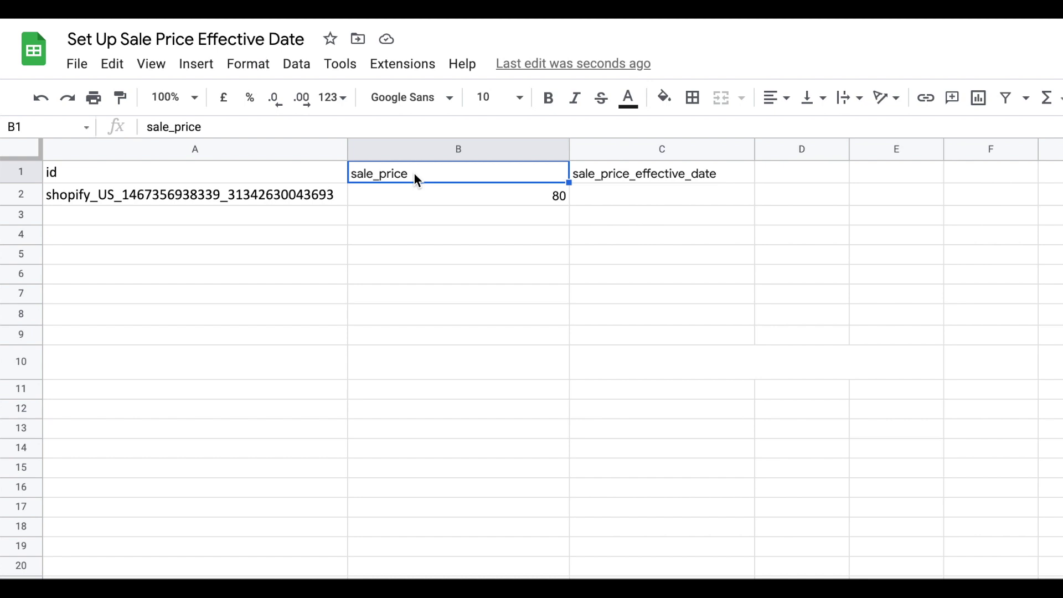
{"action": "left_click", "coordinate": [307, 175]}
{"action": "left_click", "coordinate": [461, 176]}
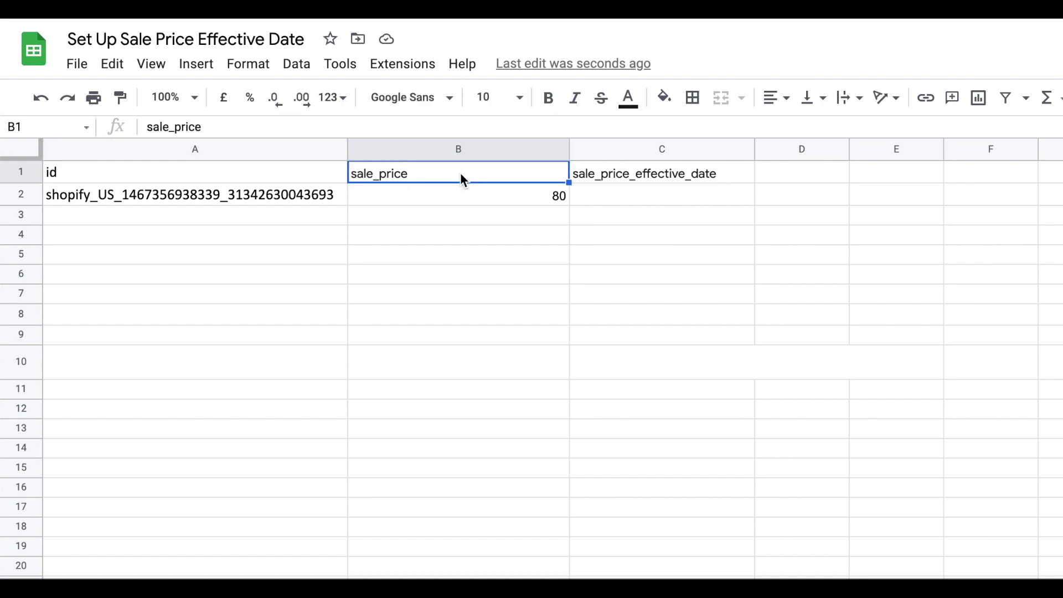
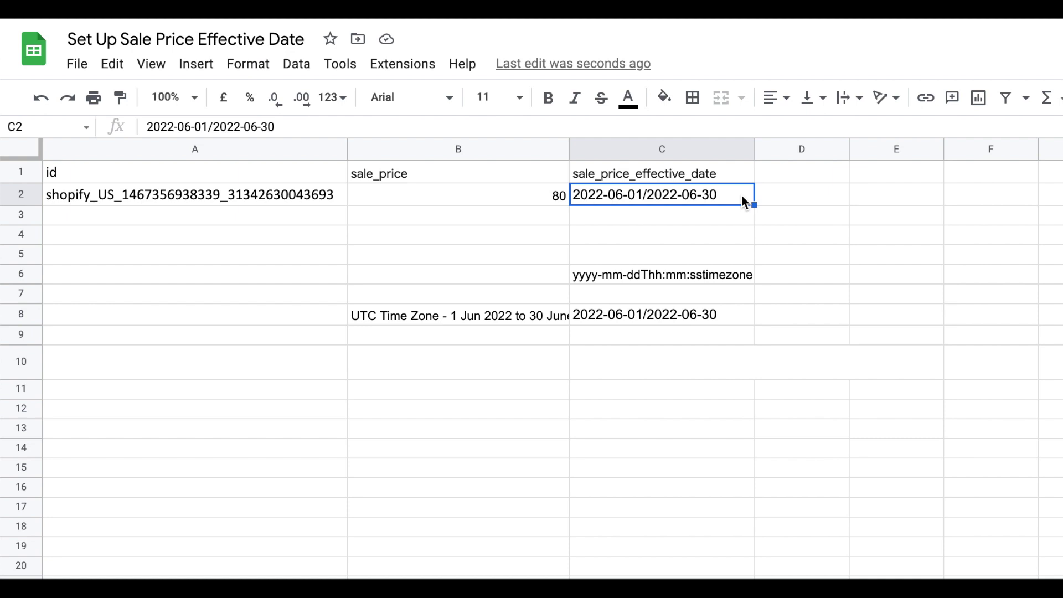
- Move the yyyy-mm-ddThh:mm:sstimezone format note from cell C6 to C4 and highlight its T separator
{"action": "left_click", "coordinate": [696, 279]}
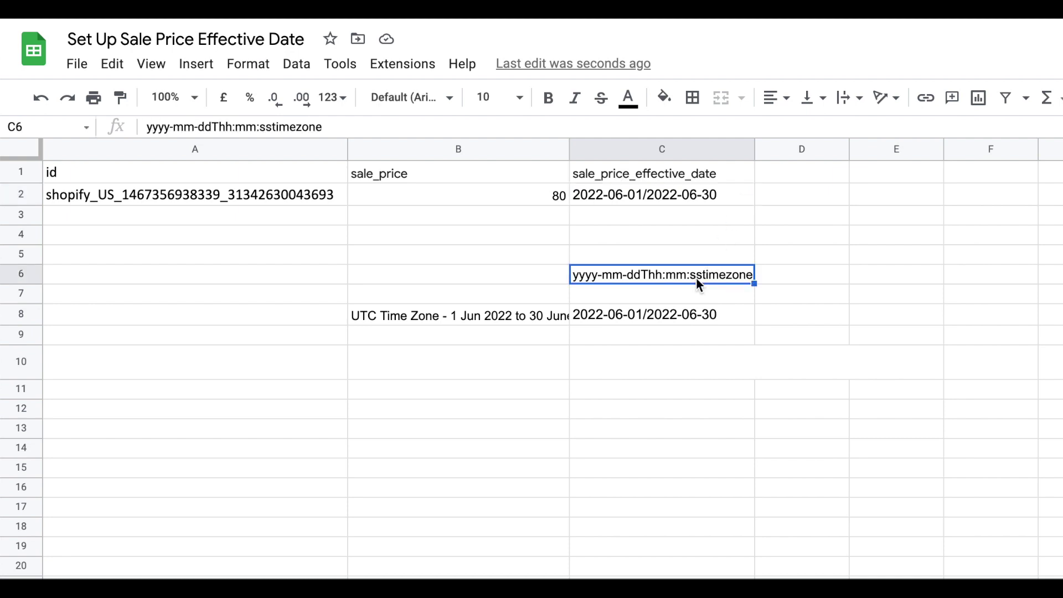
{"action": "key", "text": "ctrl+c"}
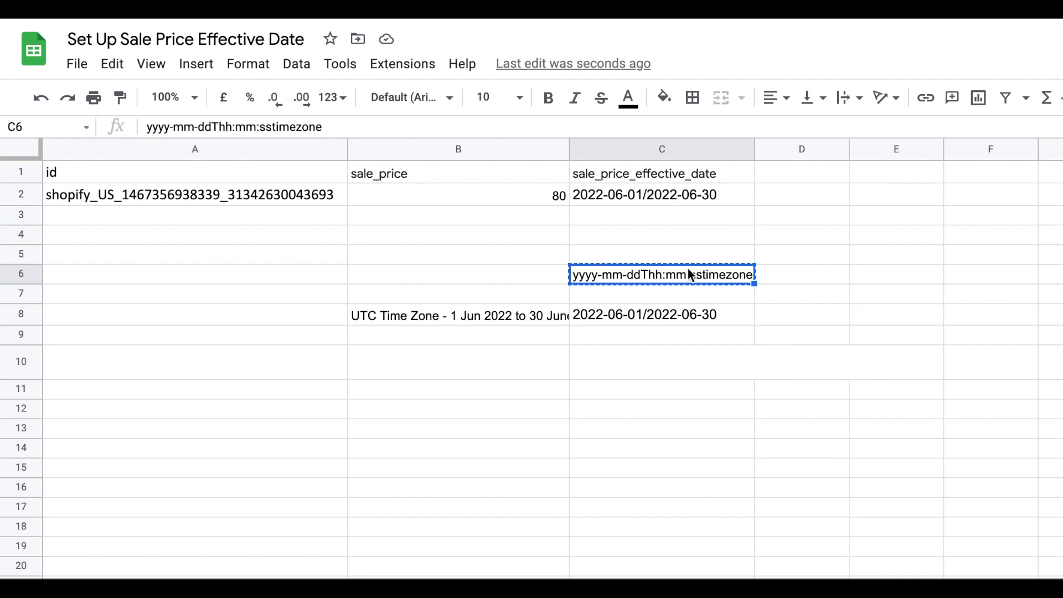
{"action": "left_click", "coordinate": [659, 238]}
{"action": "key", "text": "ctrl+v"}
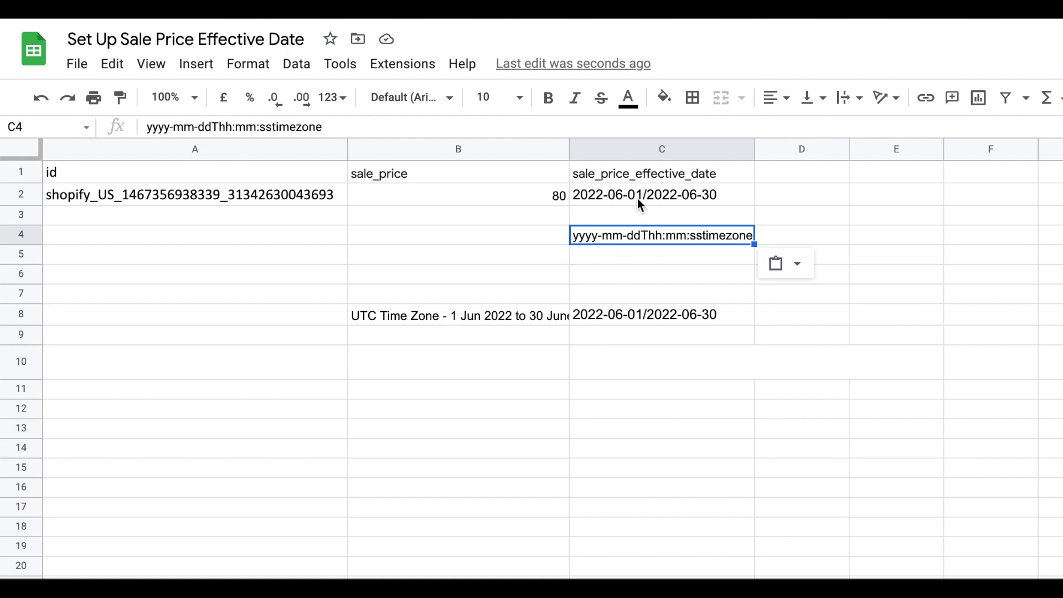
{"action": "double_click", "coordinate": [644, 235]}
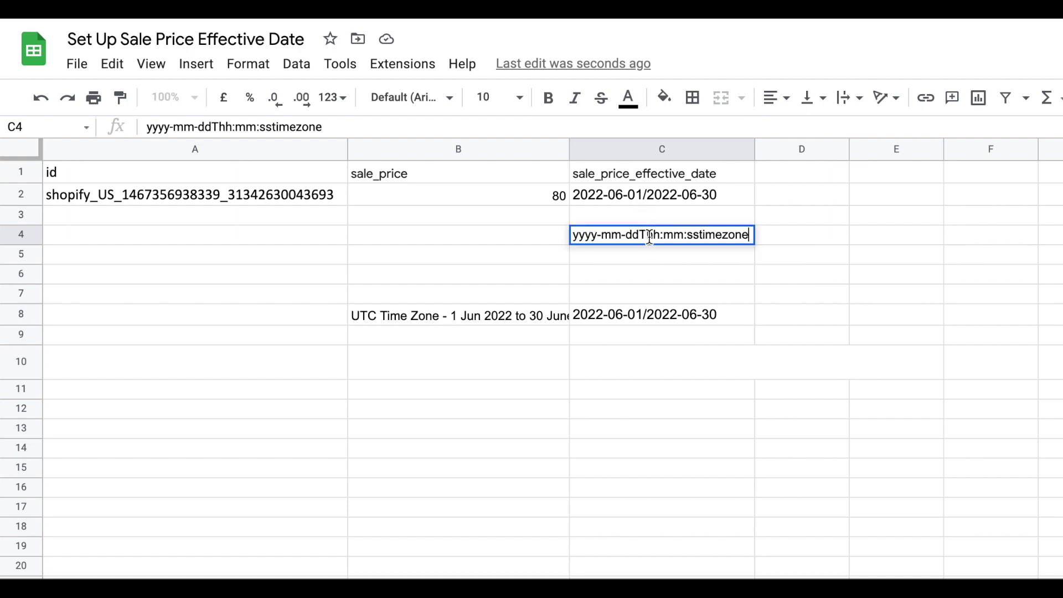
{"action": "left_click_drag", "start_coordinate": [640, 235], "coordinate": [646, 235]}
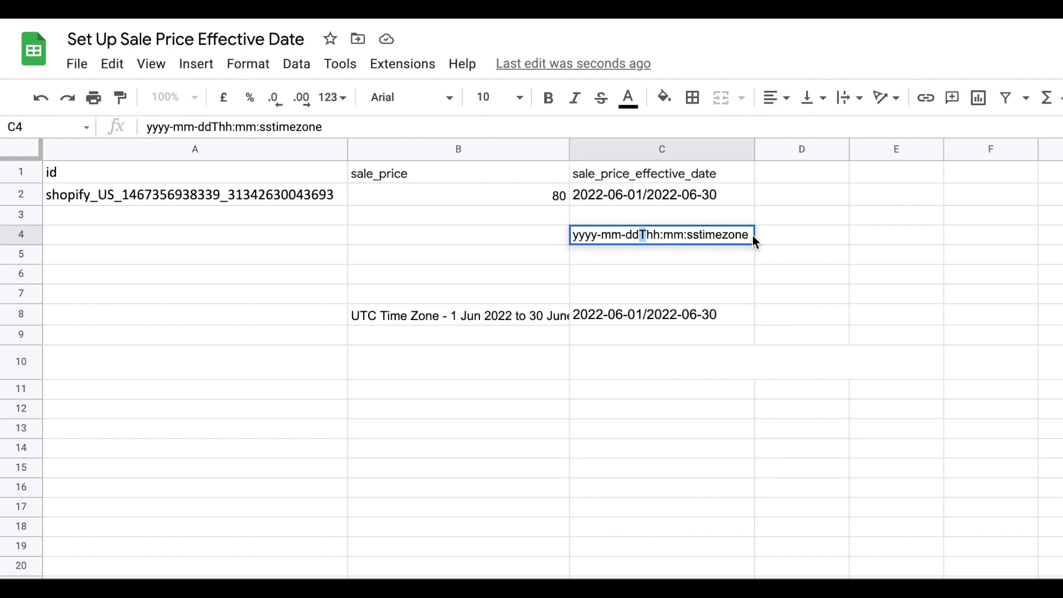
{"action": "left_click", "coordinate": [801, 240]}
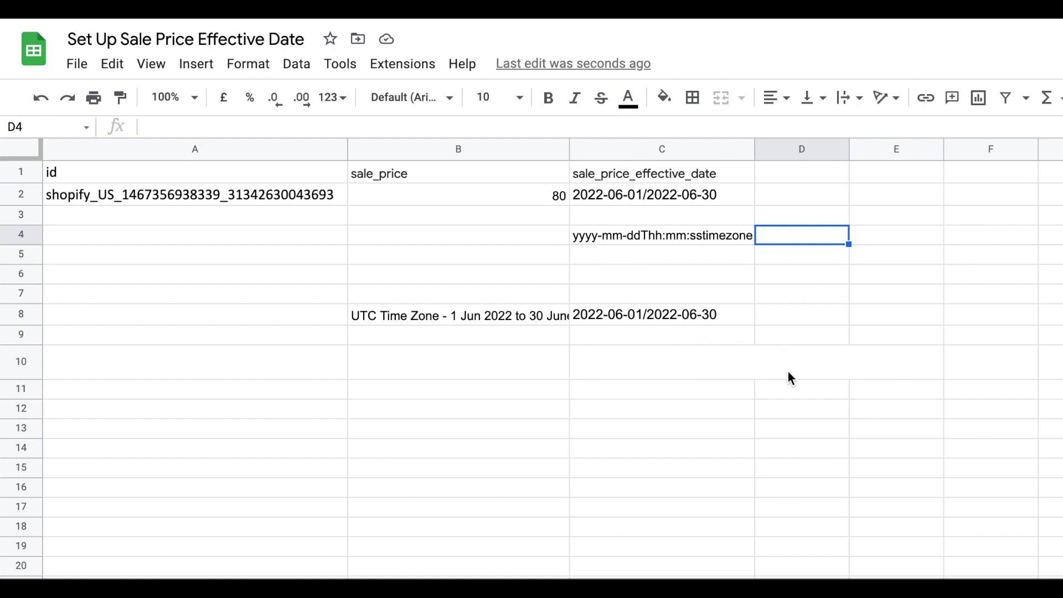
- Set the text colour of cells B7:D10 to black and review the UTC time zone example in row 8
{"action": "left_click_drag", "start_coordinate": [789, 370], "coordinate": [477, 299]}
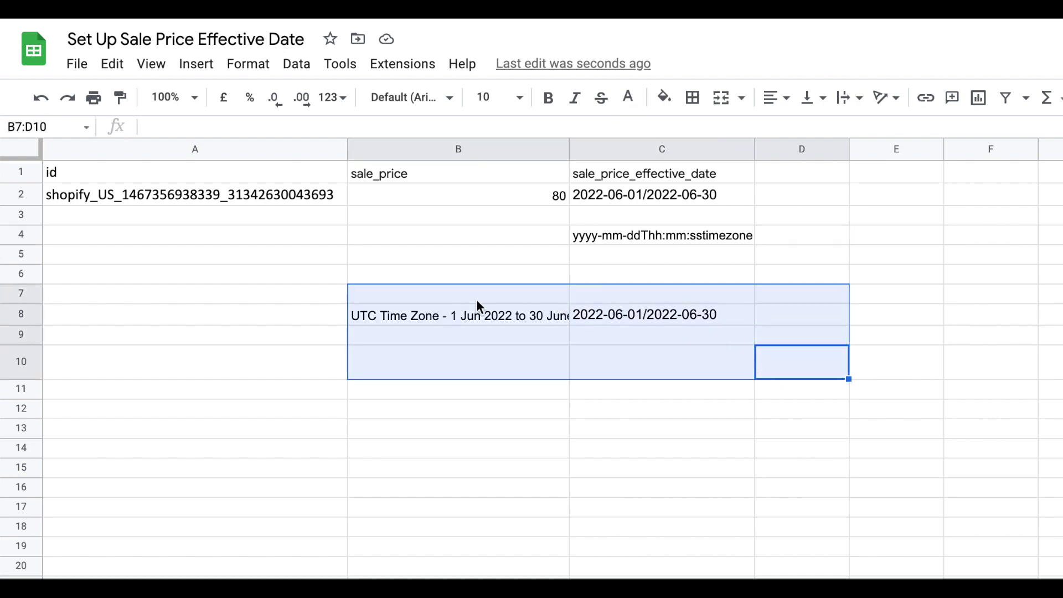
{"action": "left_click", "coordinate": [629, 99]}
{"action": "left_click", "coordinate": [639, 159]}
{"action": "left_click", "coordinate": [508, 226]}
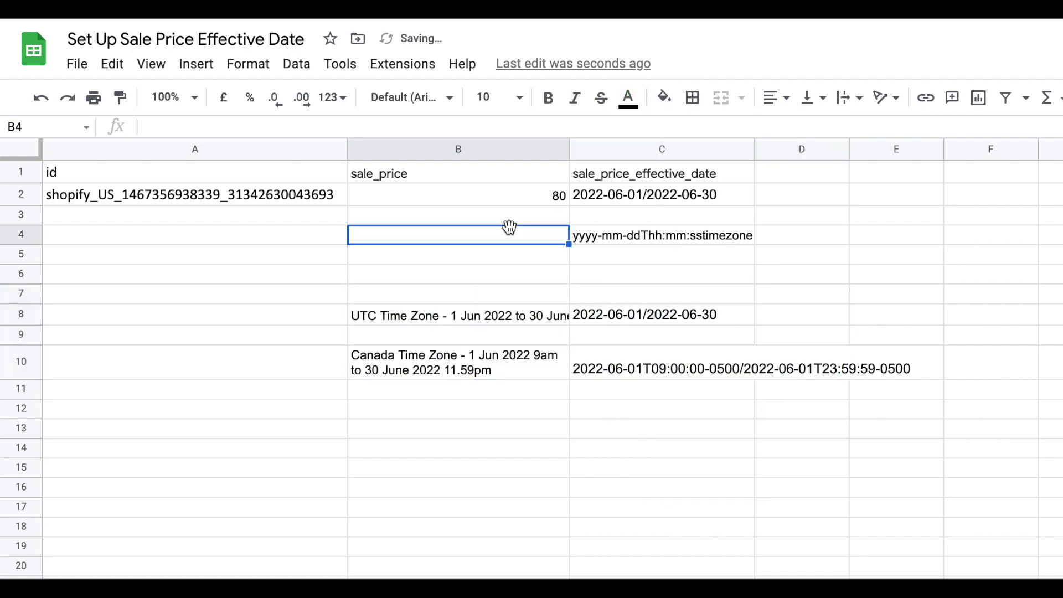
{"action": "left_click", "coordinate": [492, 315]}
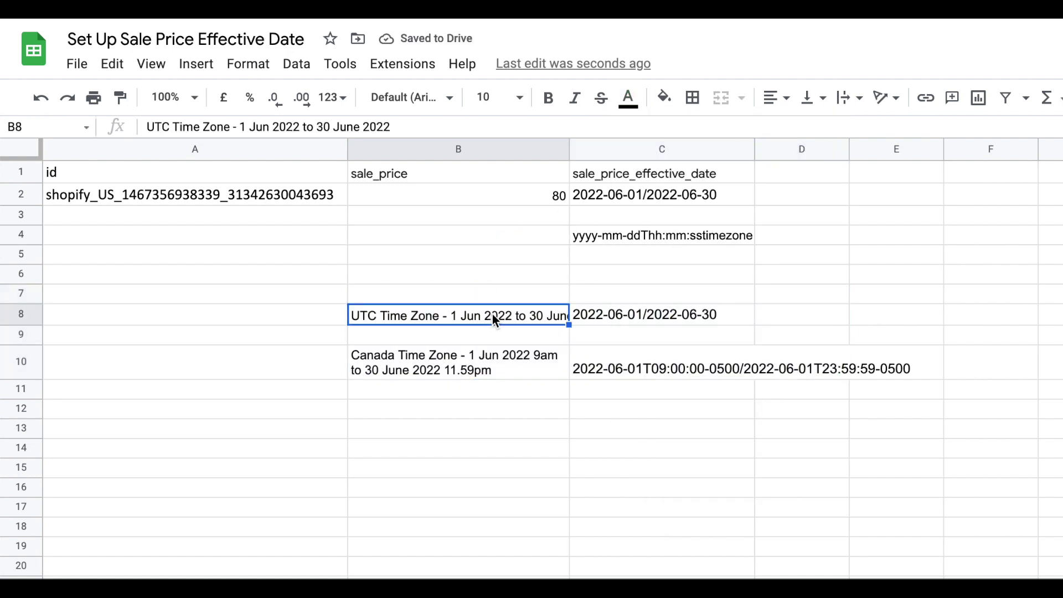
{"action": "left_click", "coordinate": [667, 317]}
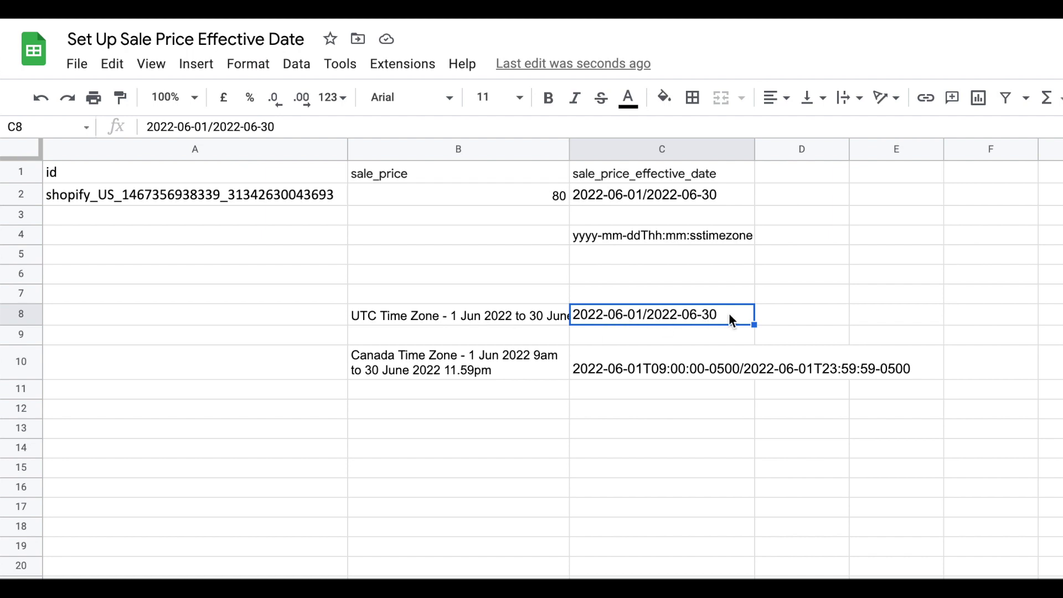
{"action": "left_click", "coordinate": [412, 318]}
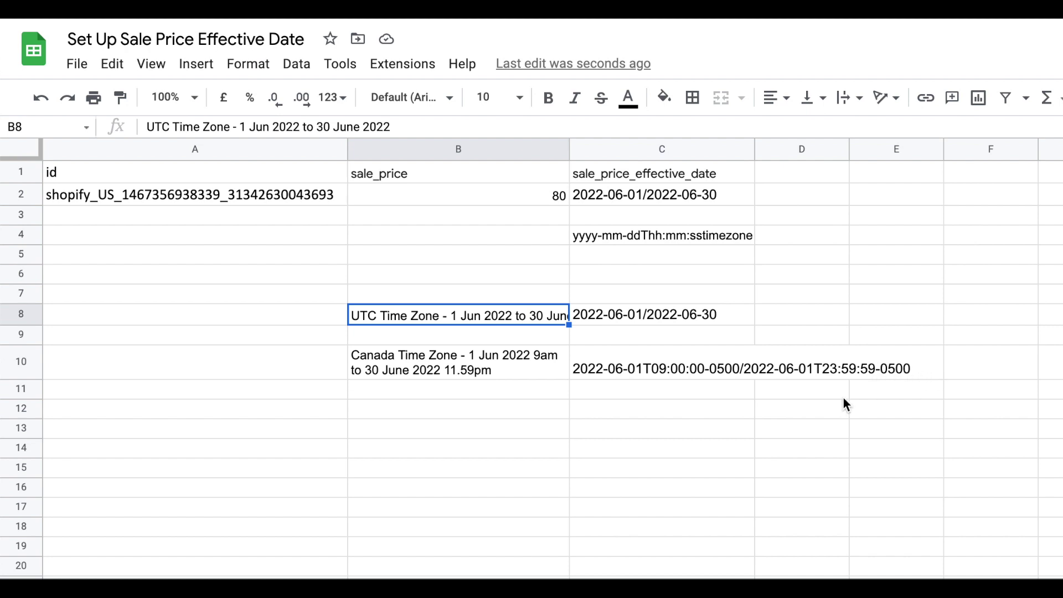
- Correct the Canada time zone example in C10 to 2022-06-01T09:00:00-0500/2022-06-30T23:59:59-0500
{"action": "left_click", "coordinate": [651, 375]}
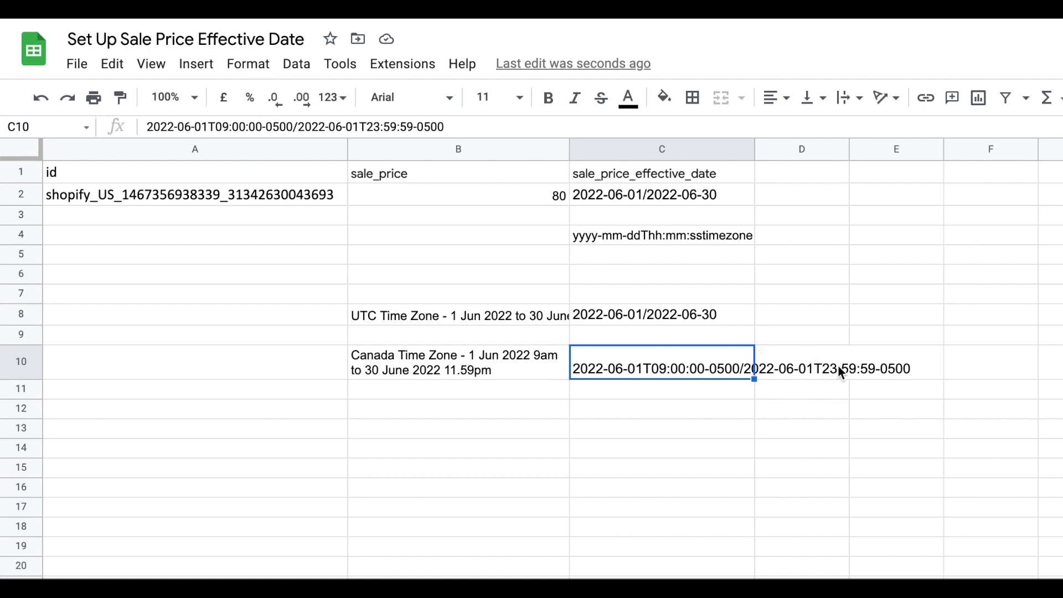
{"action": "left_click", "coordinate": [362, 132]}
{"action": "key", "text": "BackSpace"}
{"action": "key", "text": "BackSpace"}
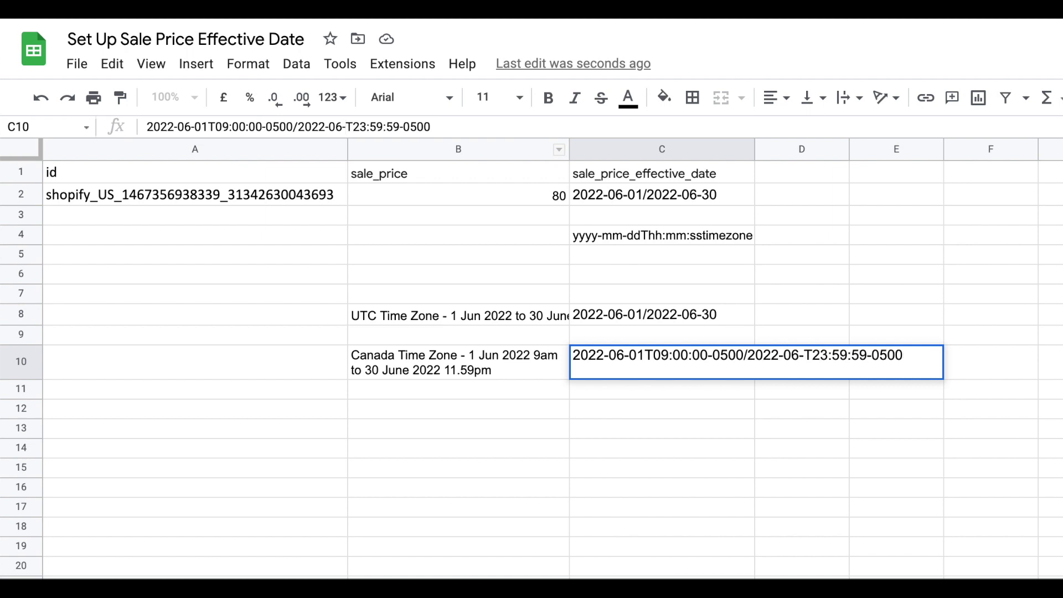
{"action": "type", "text": "30"}
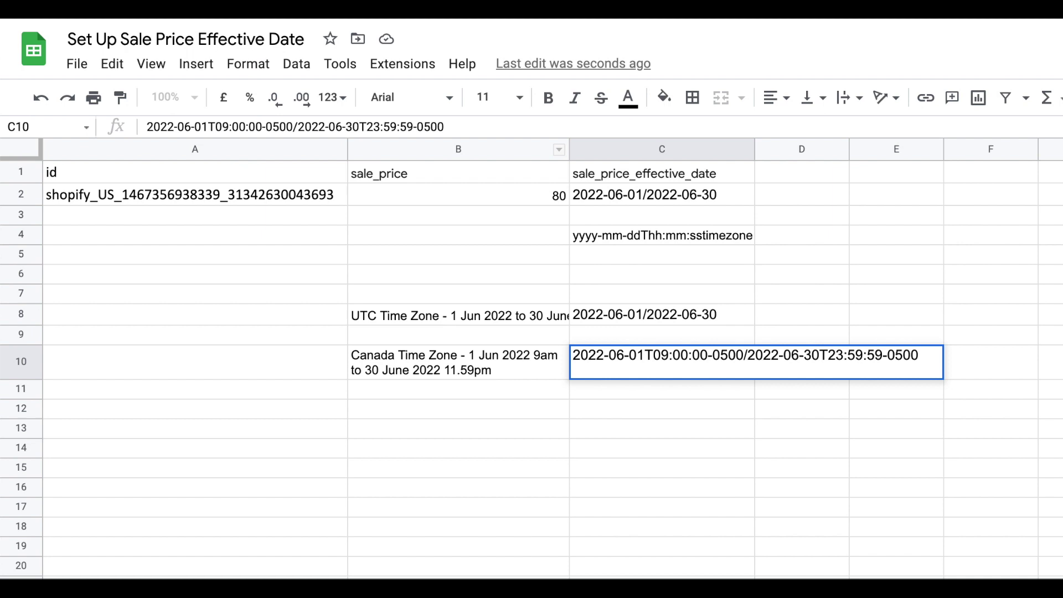
{"action": "key", "text": "Return"}
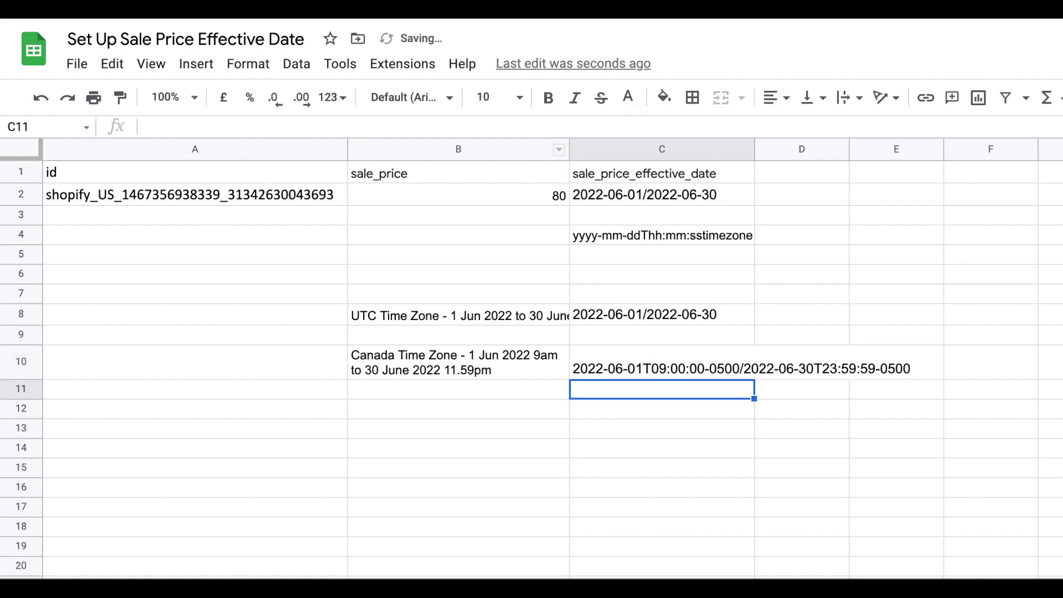
- Copy the Canada date range from C10 into cell C2 as the product's sale_price_effective_date
{"action": "key", "text": "Up"}
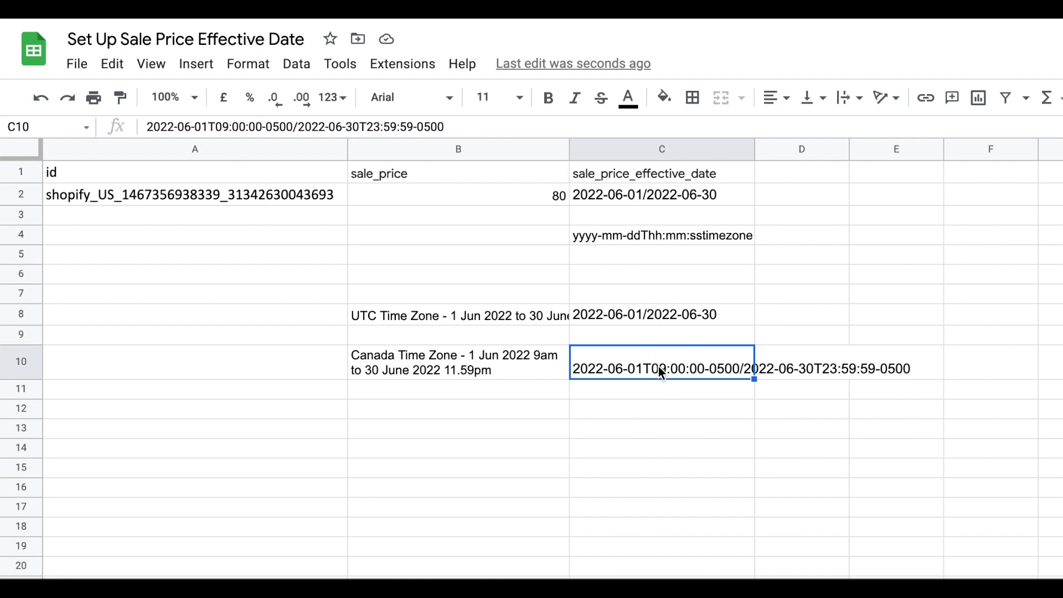
{"action": "key", "text": "ctrl+c"}
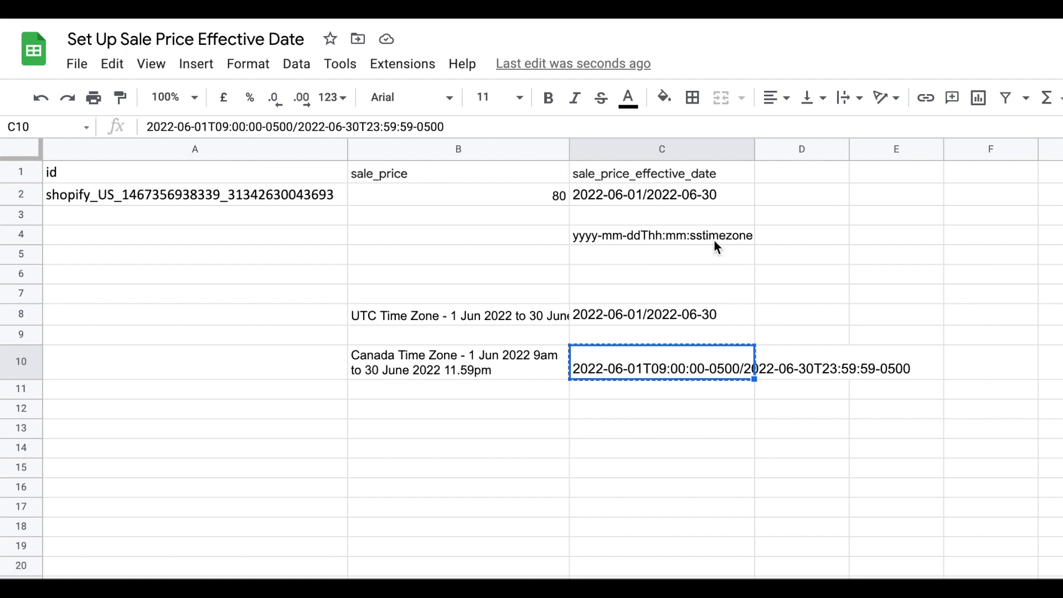
{"action": "left_click", "coordinate": [706, 194]}
{"action": "key", "text": "ctrl+v"}
- Clear the format note and time zone examples from cells B4:D12
{"action": "left_click_drag", "start_coordinate": [802, 409], "coordinate": [361, 245]}
{"action": "key", "text": "Delete"}
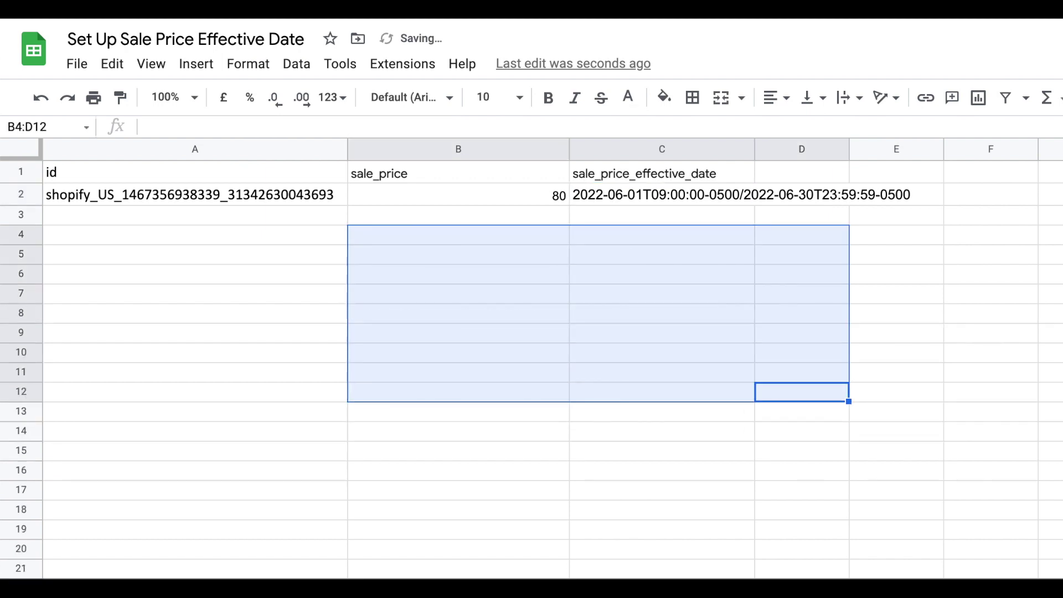
{"action": "left_click", "coordinate": [332, 376]}
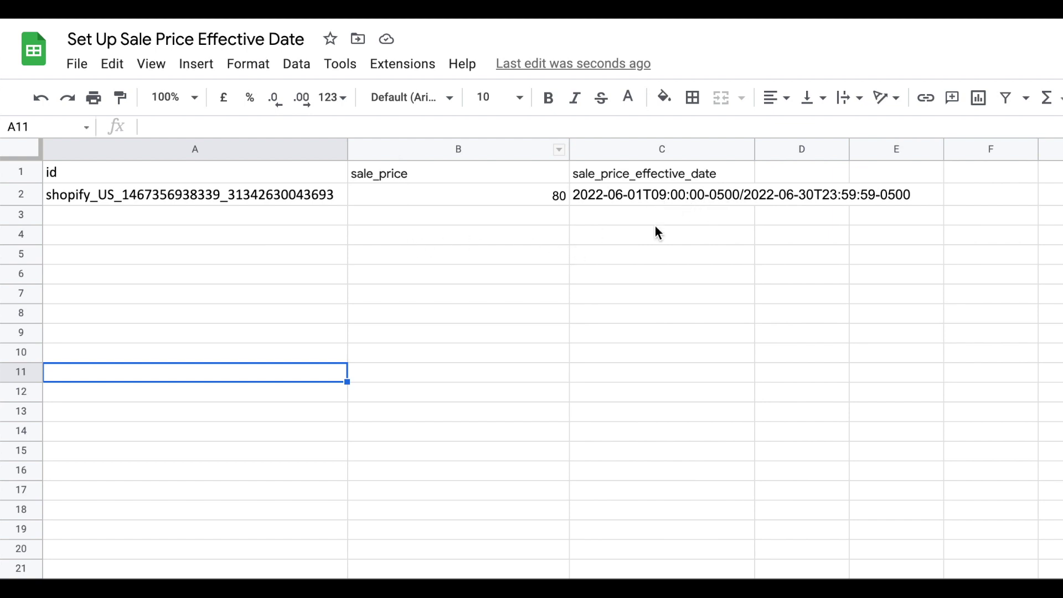
- Download the sale price sheet as a comma-separated values (.csv) file
{"action": "left_click", "coordinate": [76, 65]}
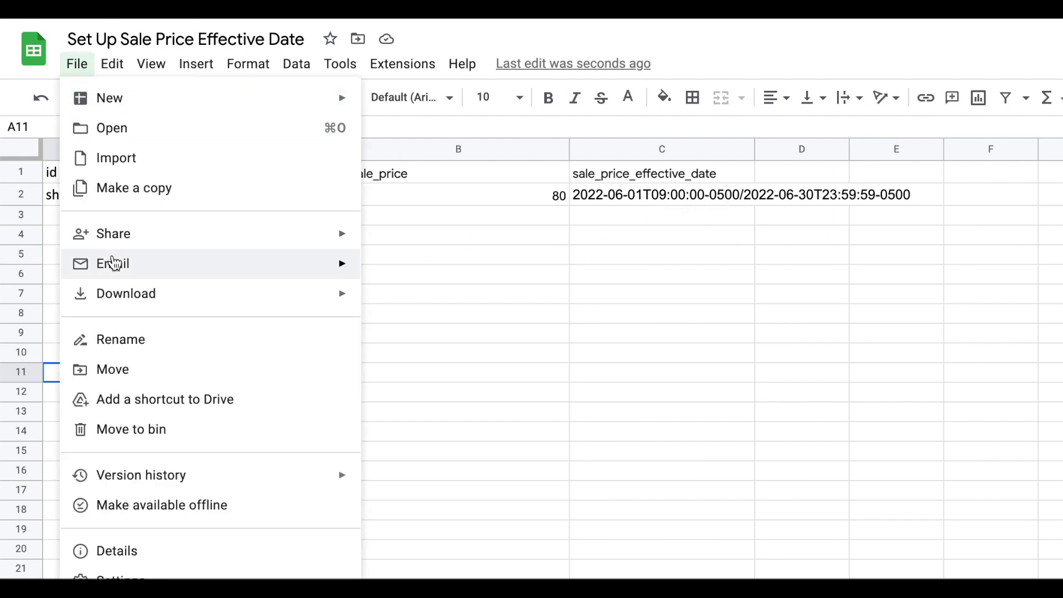
{"action": "mouse_move", "coordinate": [114, 263]}
{"action": "mouse_move", "coordinate": [261, 299]}
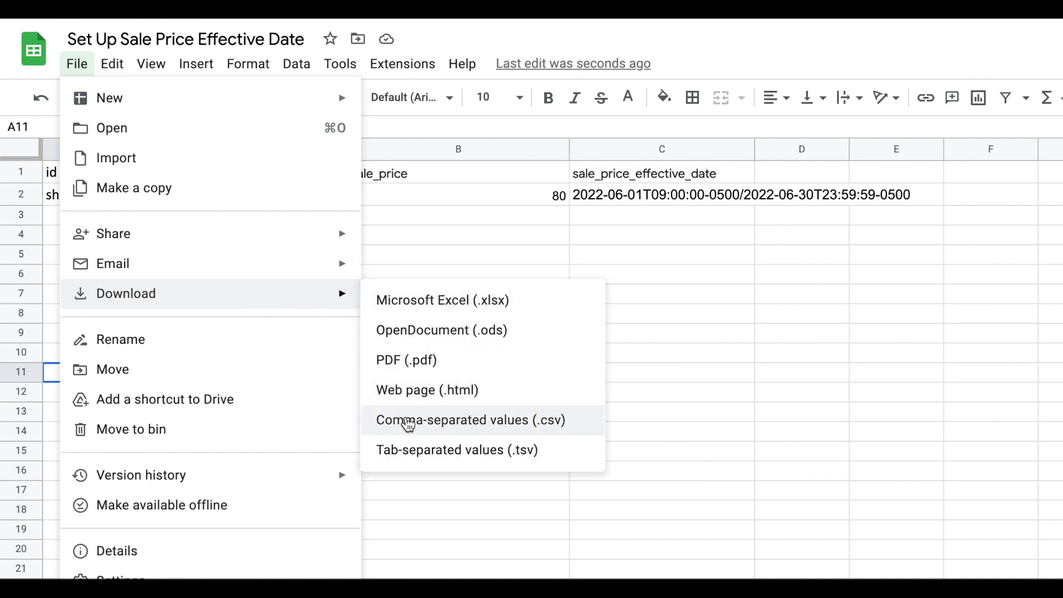
{"action": "left_click", "coordinate": [557, 424]}
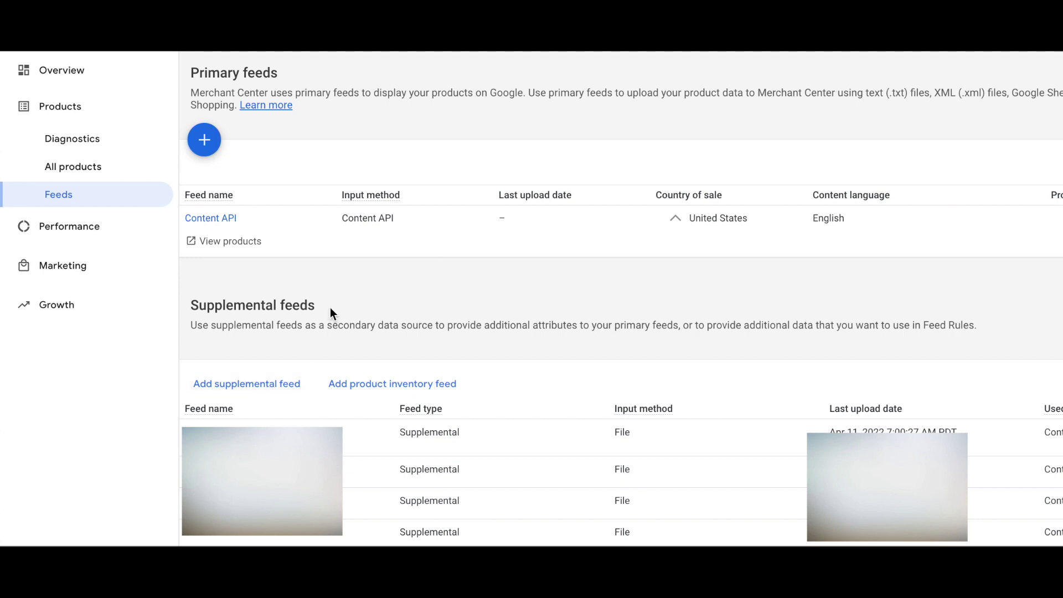
- Start a new supplemental feed and name it Sales pricing
{"action": "left_click", "coordinate": [257, 388]}
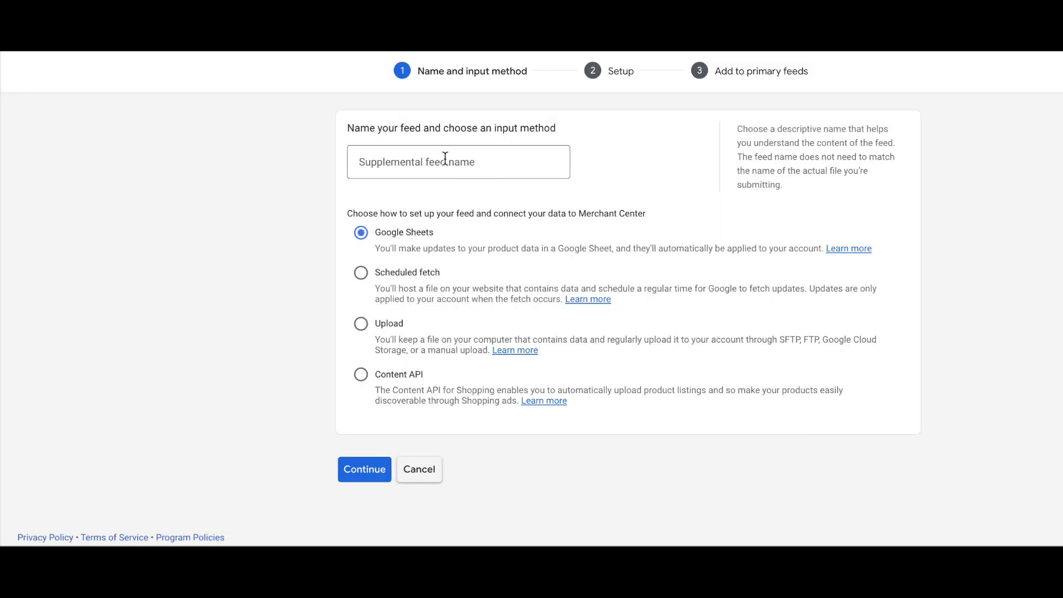
{"action": "left_click", "coordinate": [442, 167]}
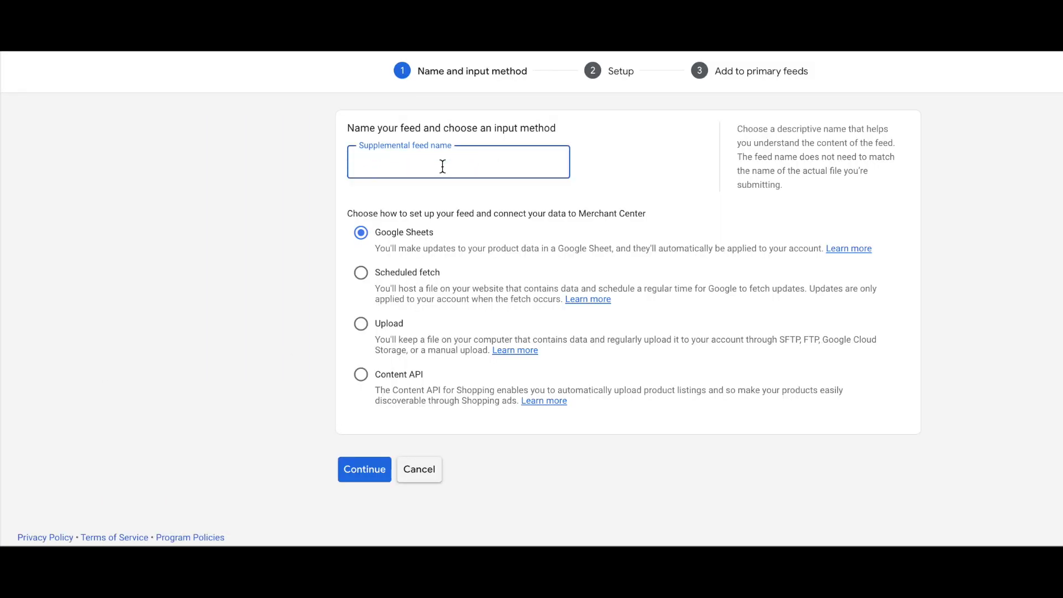
{"action": "type", "text": "Sales pricing"}
{"action": "left_click", "coordinate": [262, 197]}
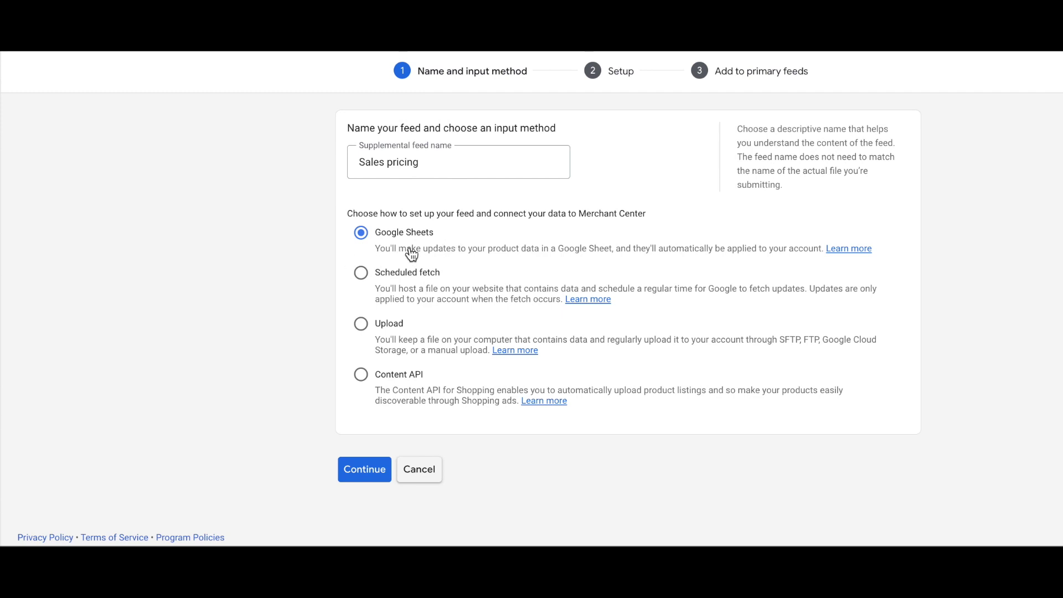
- Try to connect the feed through Google Sheets, dismiss the account sign-in, and continue to setup with Upload as the input method instead
{"action": "left_click", "coordinate": [364, 471]}
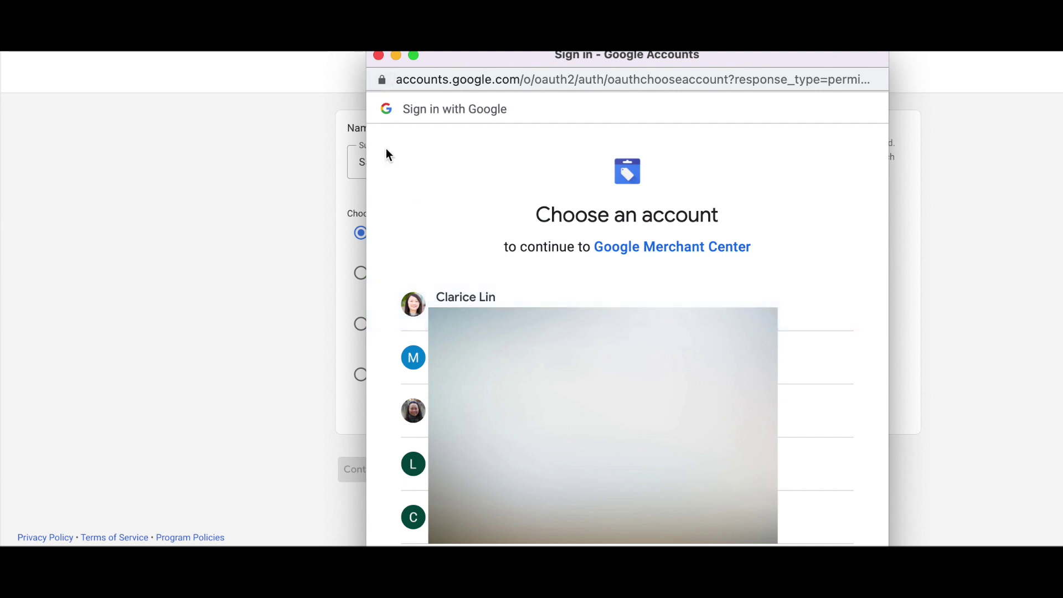
{"action": "left_click", "coordinate": [379, 56]}
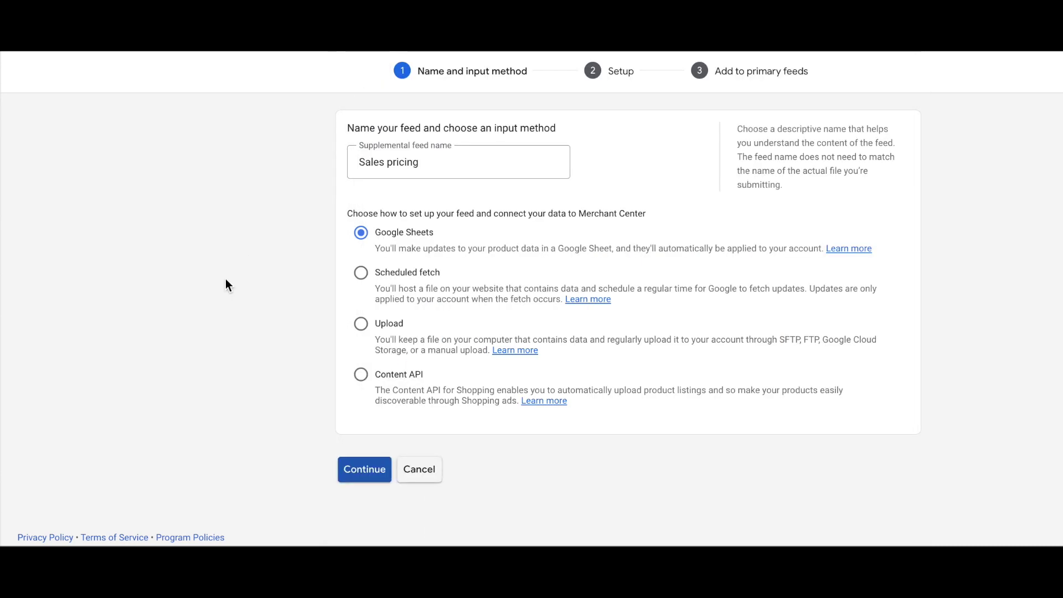
{"action": "left_click", "coordinate": [362, 326]}
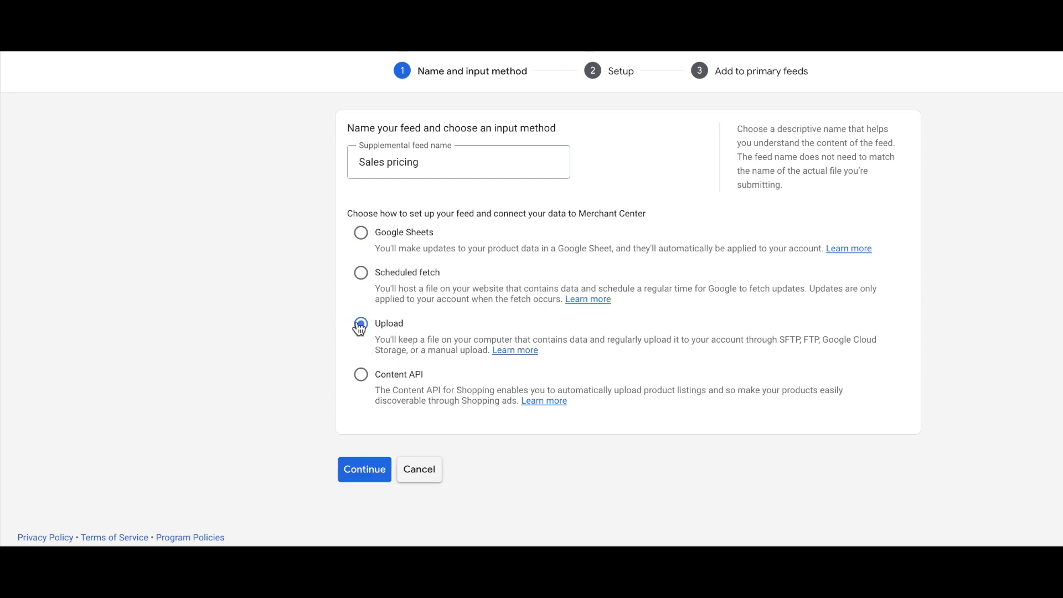
{"action": "left_click", "coordinate": [353, 476]}
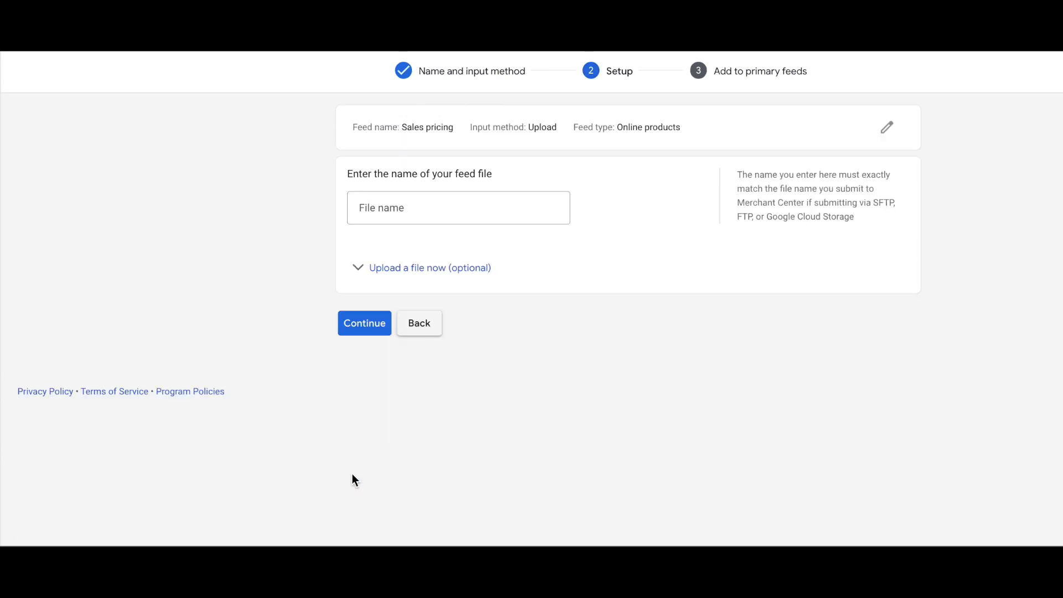
- Expand the optional file upload section in the Sales pricing feed's setup
{"action": "left_click", "coordinate": [402, 209]}
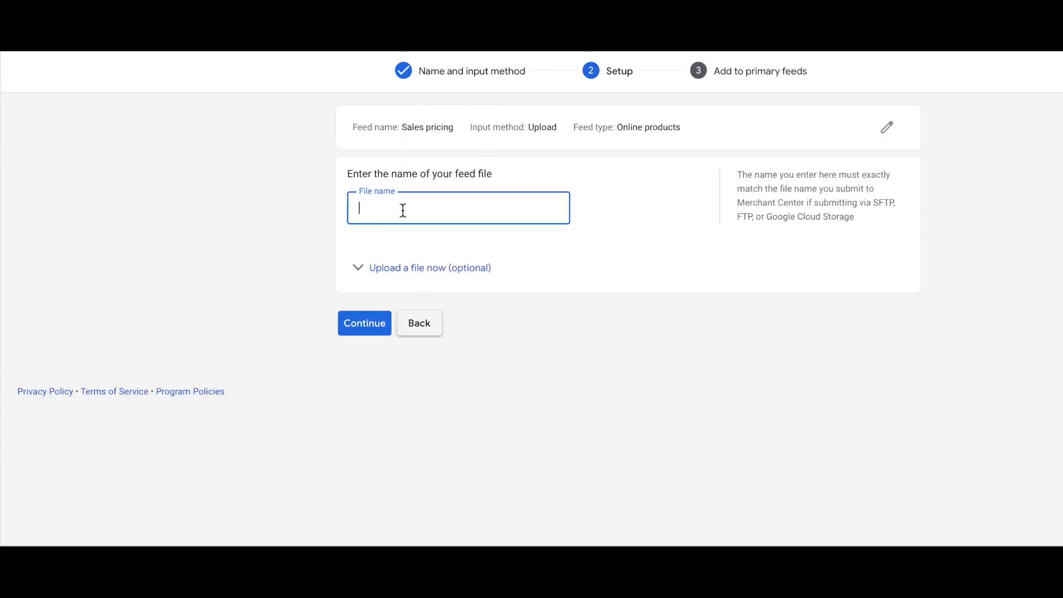
{"action": "left_click", "coordinate": [379, 269]}
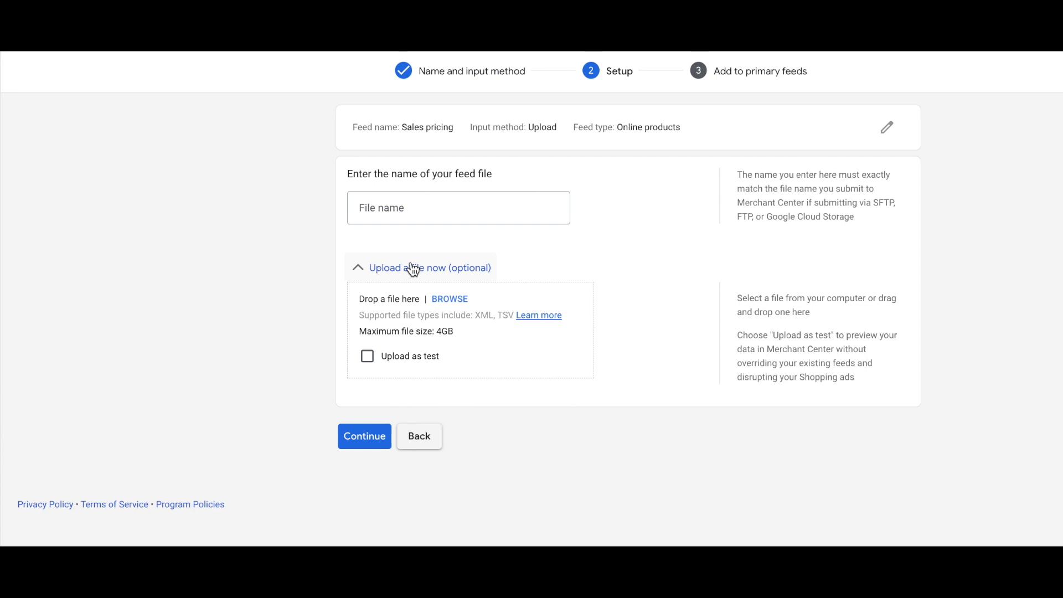